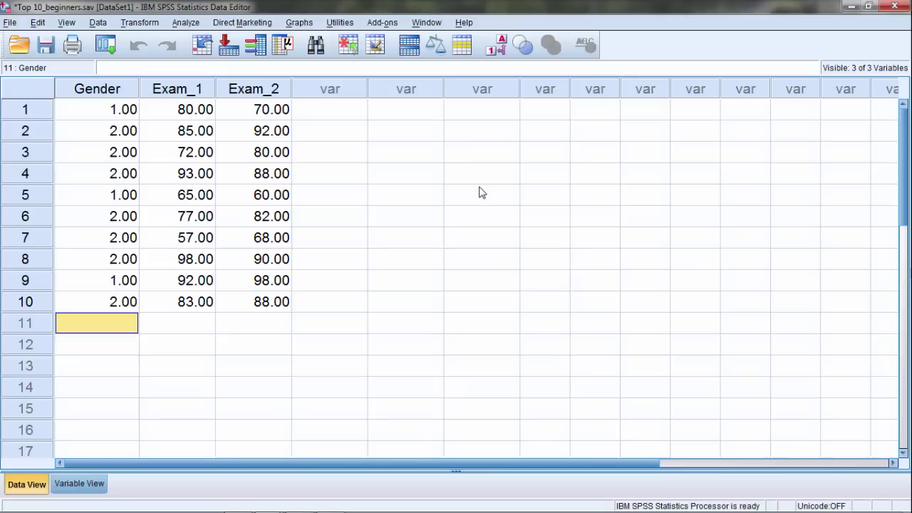
Step: Select the Gender column and inspect its first three values in the data sheet
{"action": "left_click", "coordinate": [482, 109]}
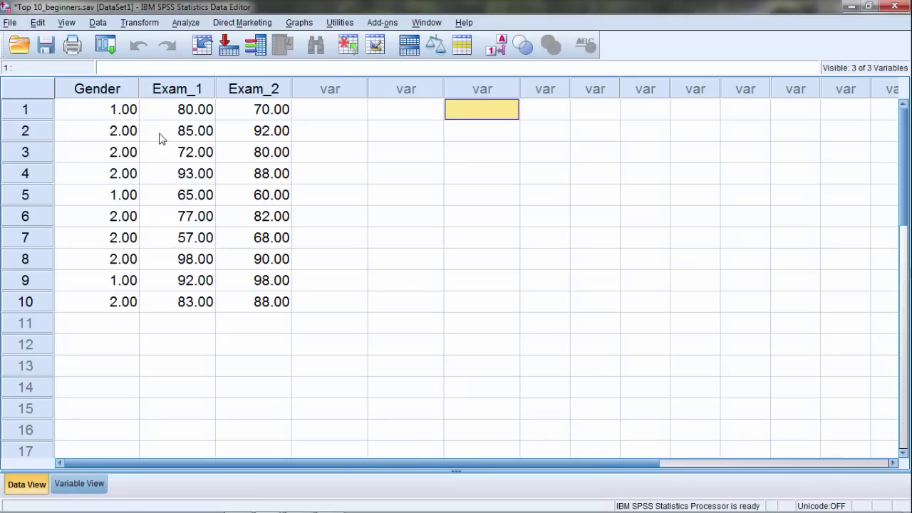
{"action": "left_click", "coordinate": [123, 91]}
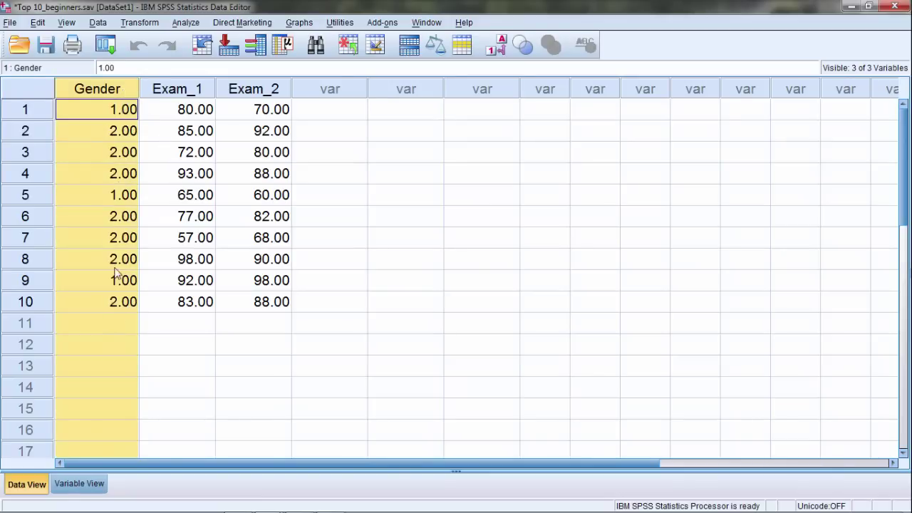
{"action": "left_click", "coordinate": [97, 114]}
{"action": "left_click", "coordinate": [93, 140]}
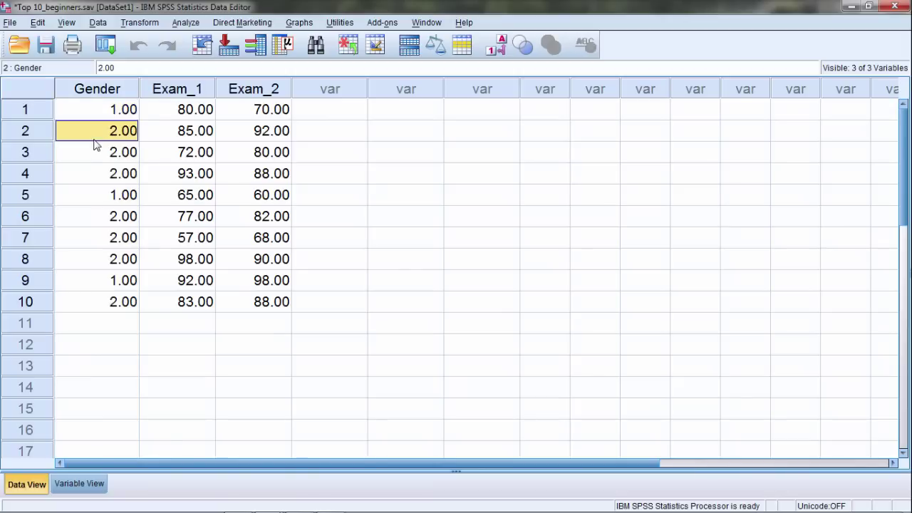
{"action": "left_click", "coordinate": [108, 113]}
{"action": "left_click", "coordinate": [108, 151]}
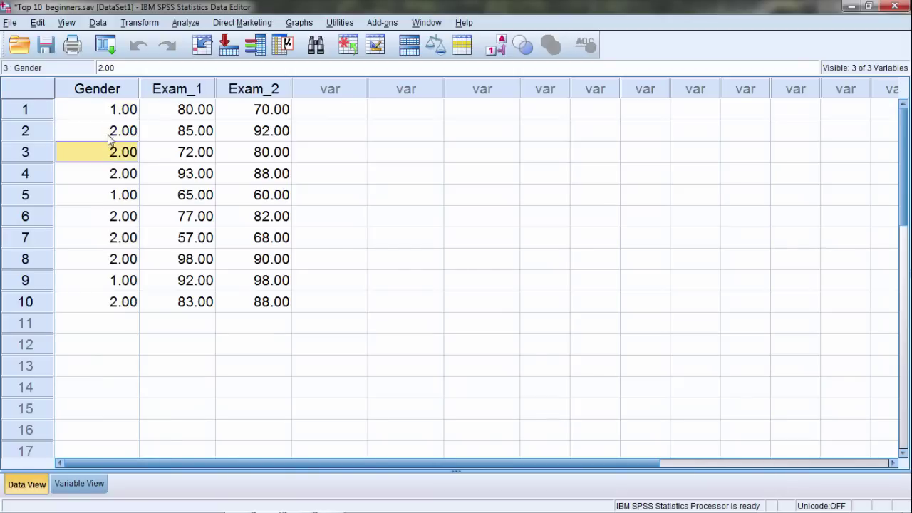
Step: Run Frequencies on Gender, giving 3 male and 7 female out of 10 cases
{"action": "left_click", "coordinate": [186, 23]}
{"action": "mouse_move", "coordinate": [225, 55]}
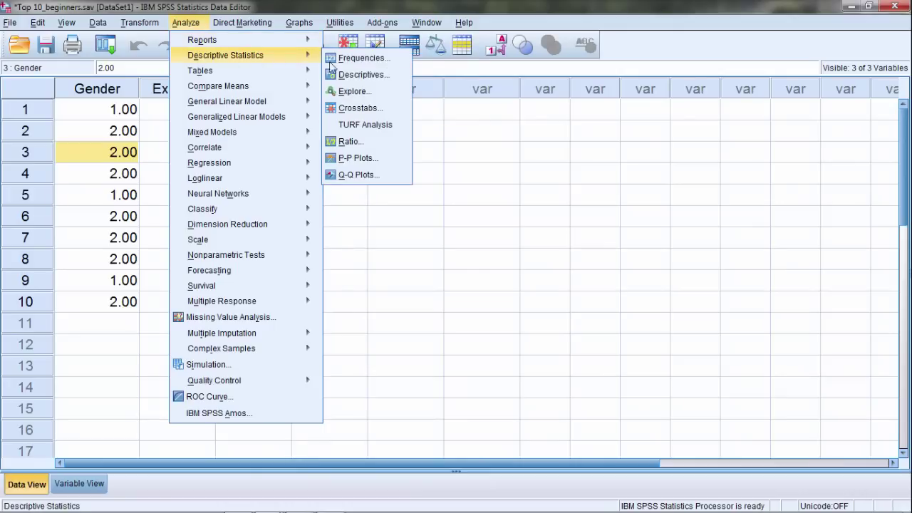
{"action": "left_click", "coordinate": [403, 59]}
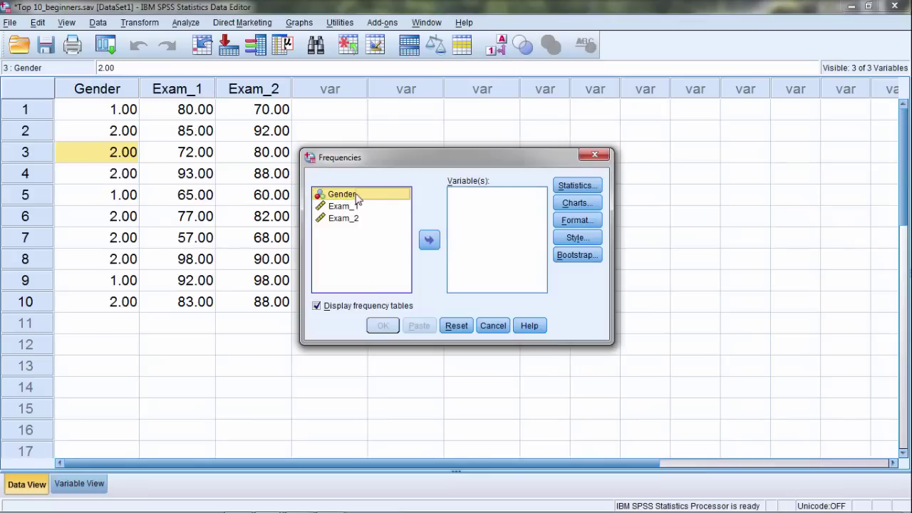
{"action": "left_click", "coordinate": [429, 242]}
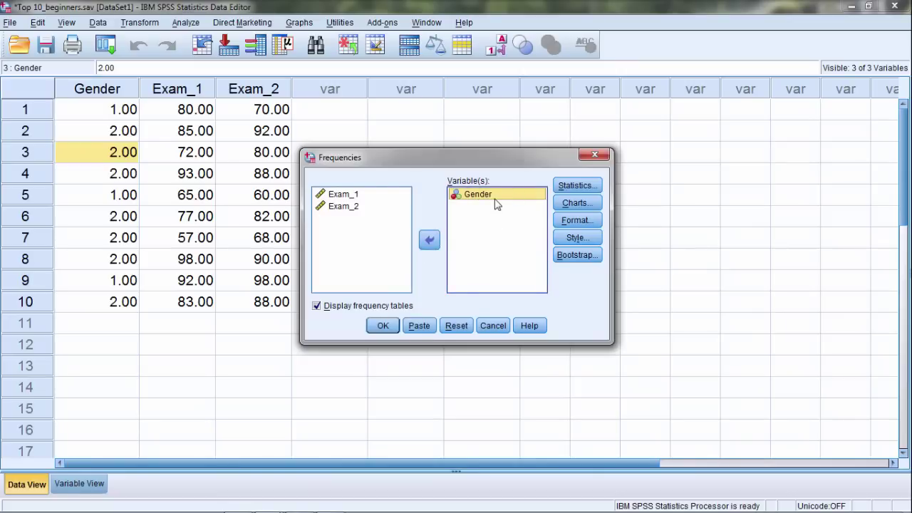
{"action": "left_click", "coordinate": [383, 328]}
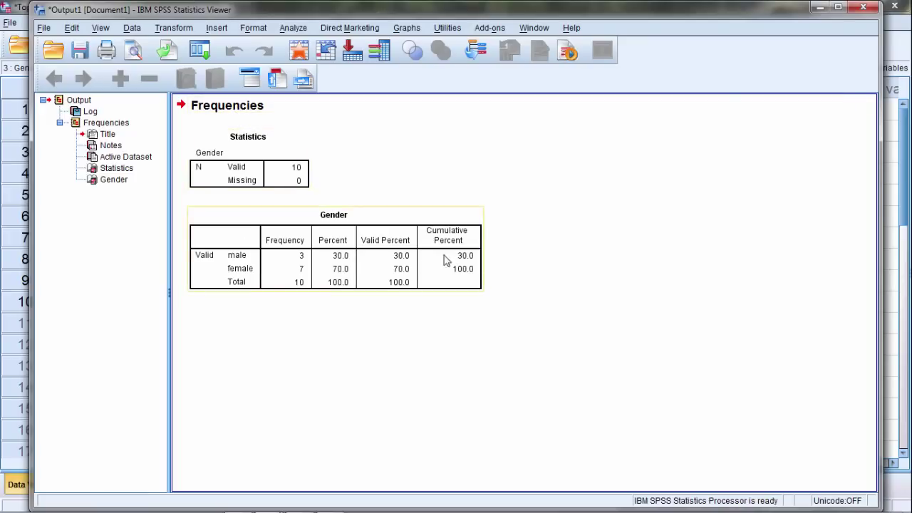
Step: Select and inspect the Statistics summary table in the Viewer
{"action": "left_click", "coordinate": [241, 175]}
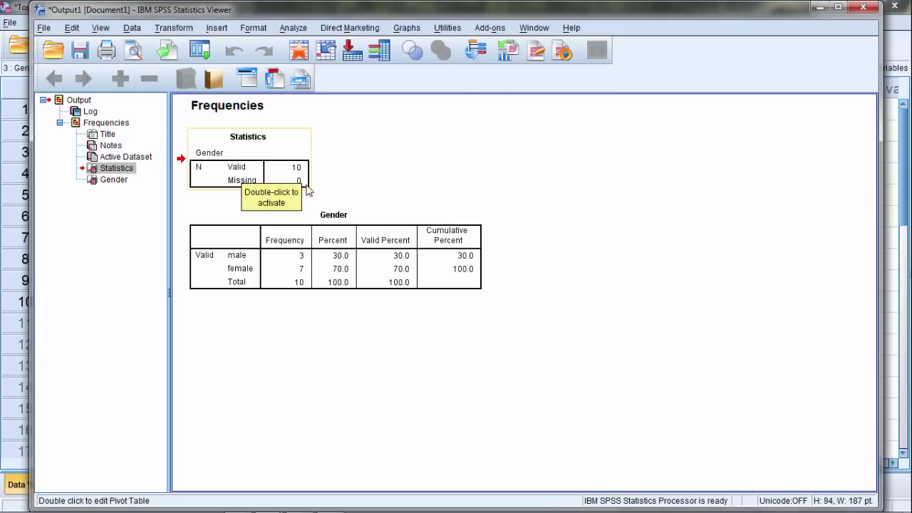
{"action": "left_click", "coordinate": [391, 182]}
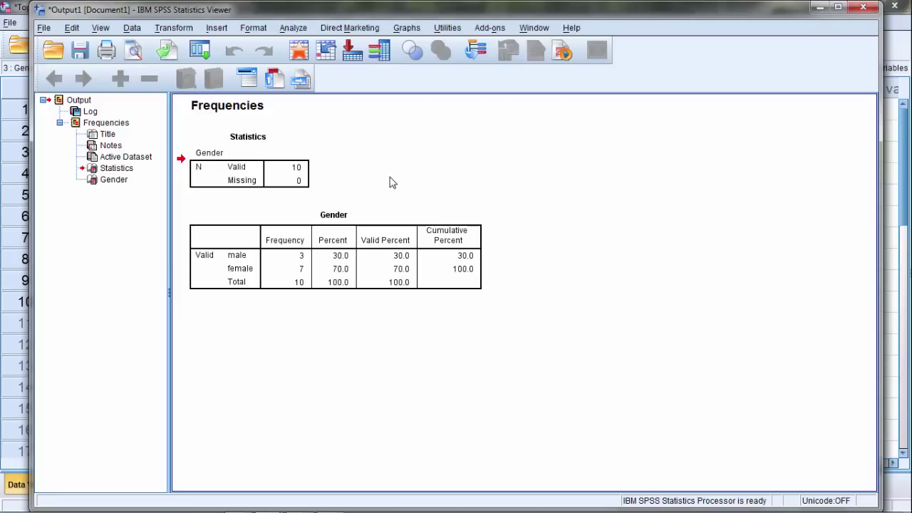
{"action": "left_click", "coordinate": [301, 169]}
Step: Open the Gender frequency table and inspect the male 3 and female 7 counts
{"action": "left_click", "coordinate": [339, 235]}
{"action": "double_click", "coordinate": [337, 216]}
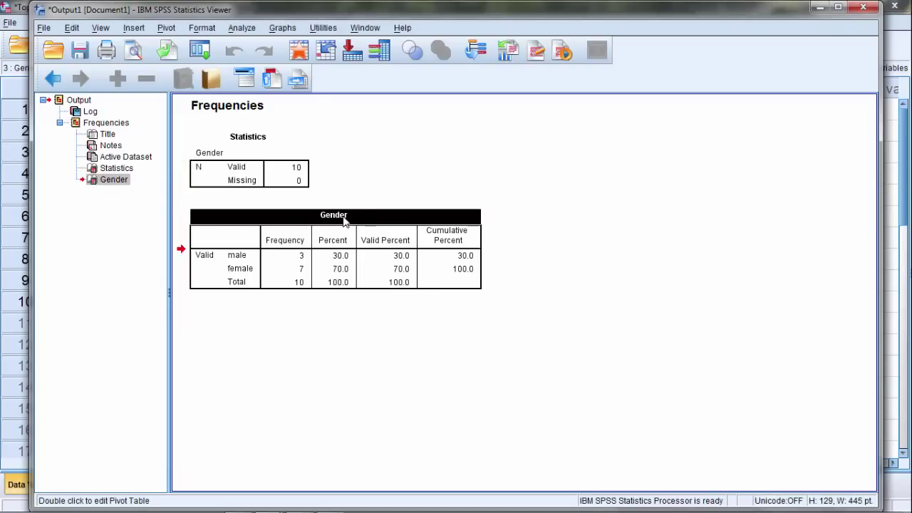
{"action": "left_click", "coordinate": [234, 257]}
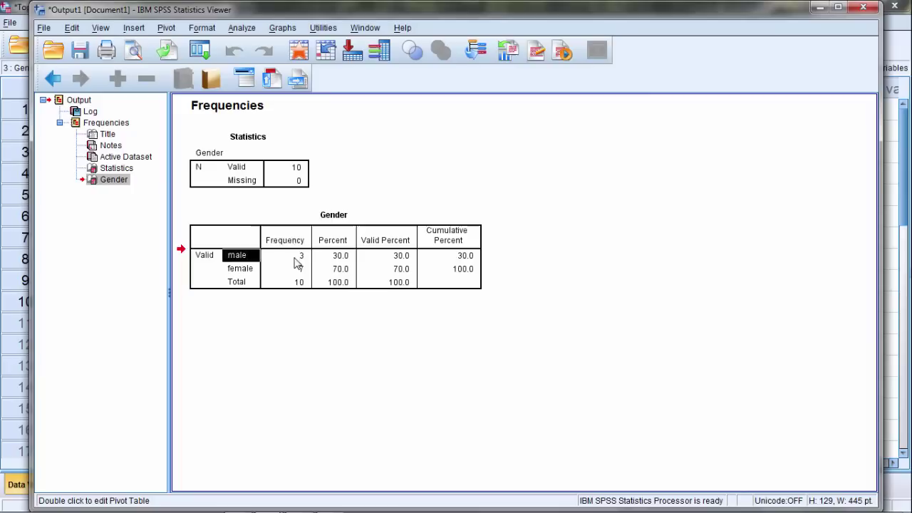
{"action": "left_click", "coordinate": [296, 256]}
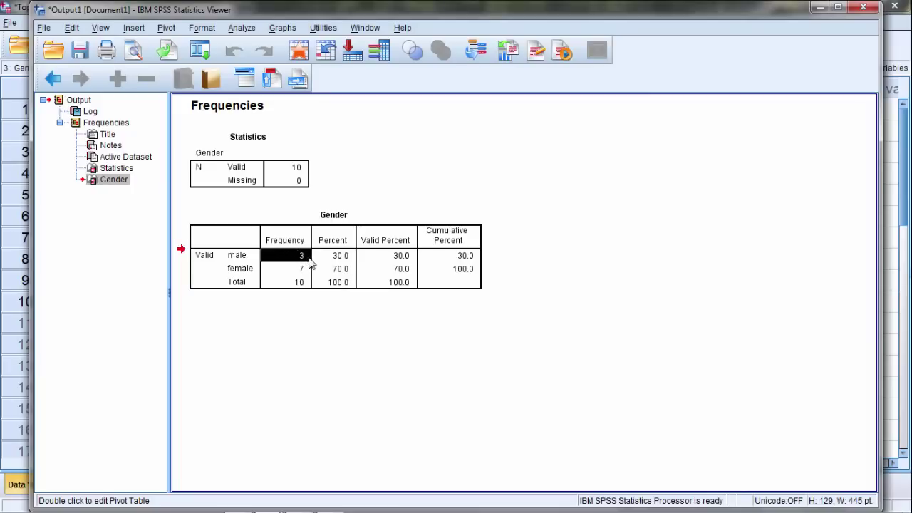
{"action": "left_click", "coordinate": [291, 271]}
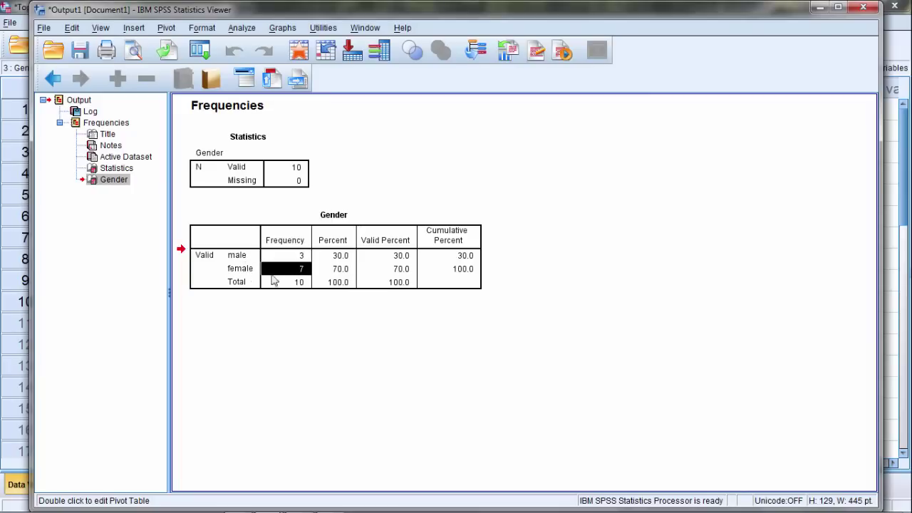
{"action": "left_click", "coordinate": [284, 319]}
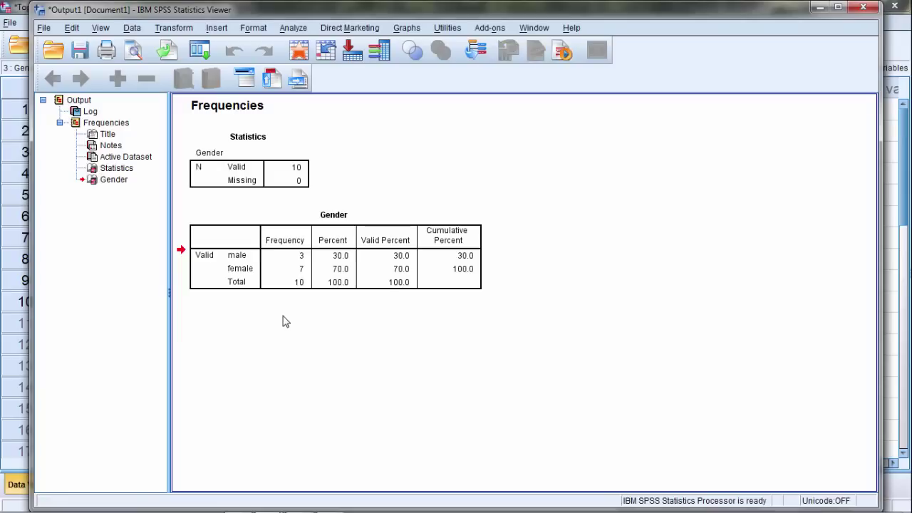
{"action": "left_click", "coordinate": [402, 265]}
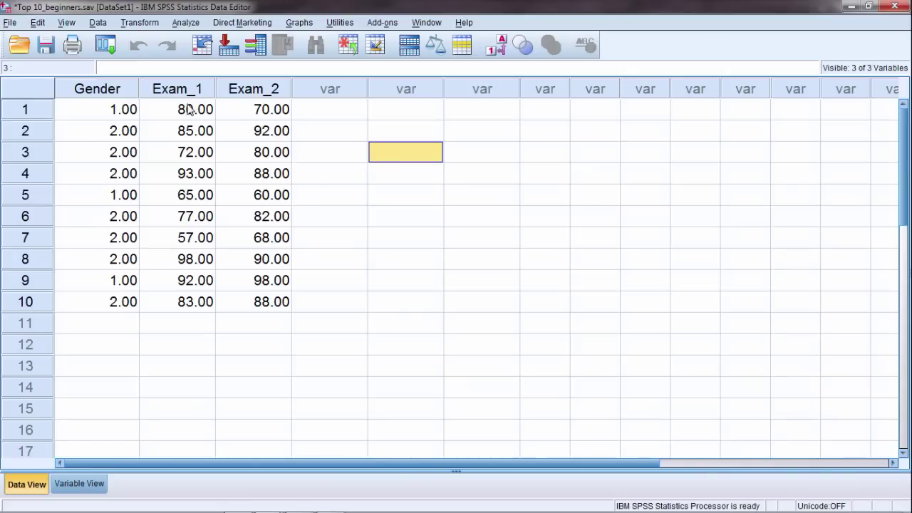
{"action": "left_click_drag", "start_coordinate": [191, 109], "coordinate": [274, 306]}
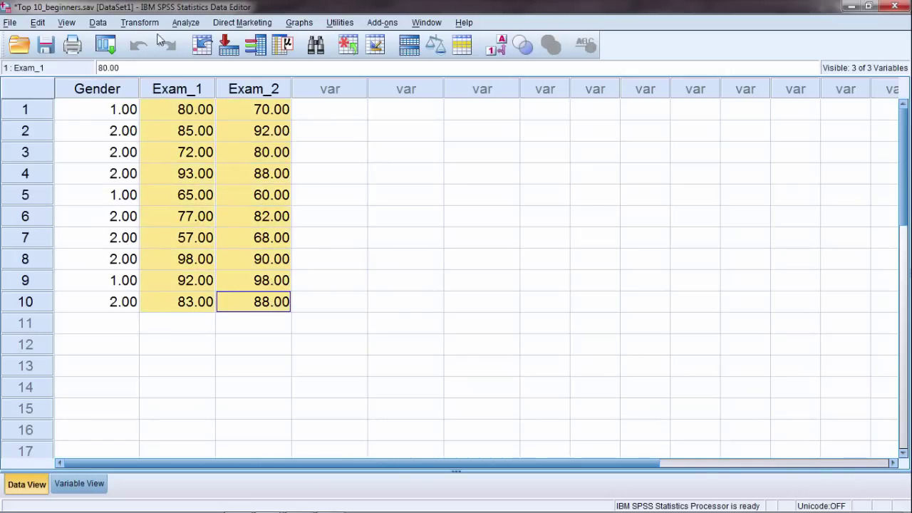
{"action": "left_click", "coordinate": [190, 114]}
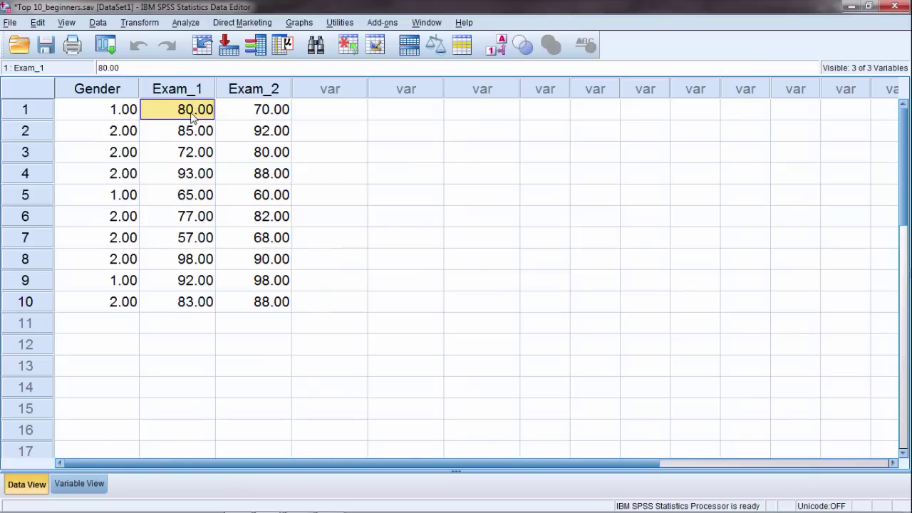
{"action": "left_click", "coordinate": [191, 154]}
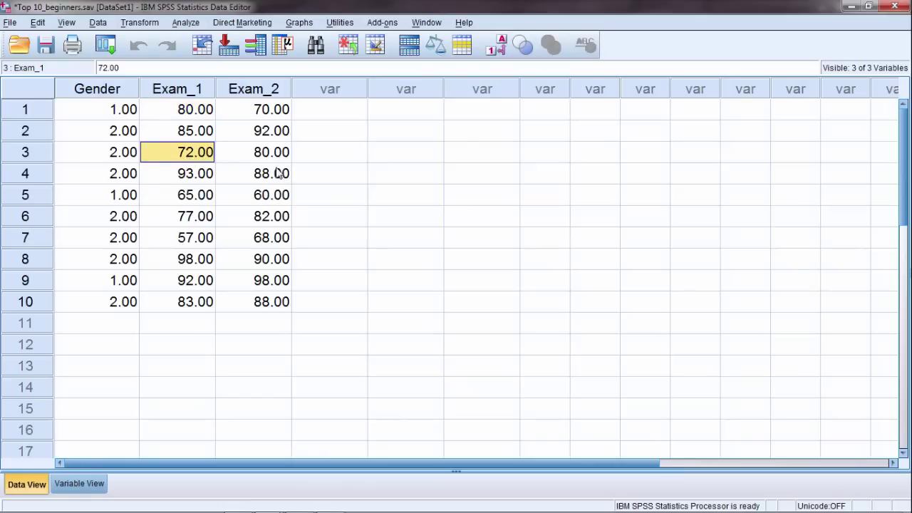
{"action": "left_click", "coordinate": [330, 181]}
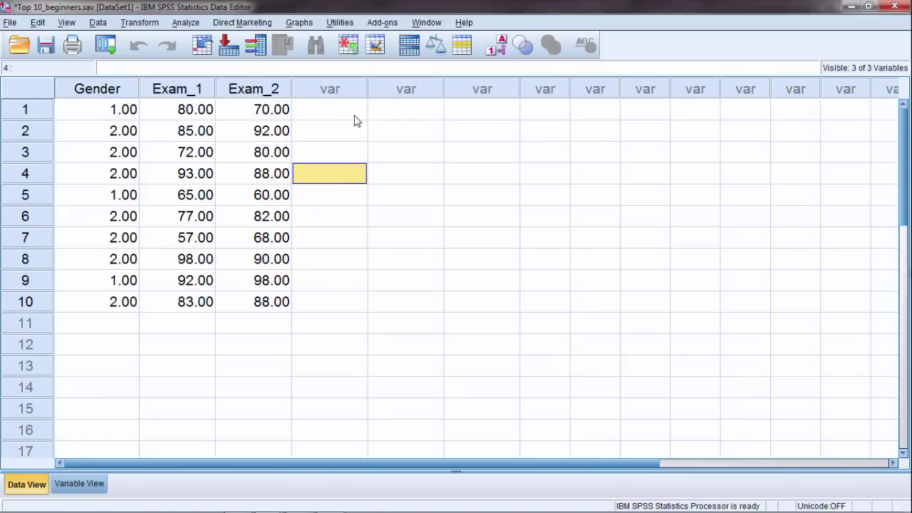
Step: Run Descriptives on Exam_1 and Exam_2, giving means of 80.20 and 81.60
{"action": "left_click", "coordinate": [191, 24]}
{"action": "mouse_move", "coordinate": [225, 55]}
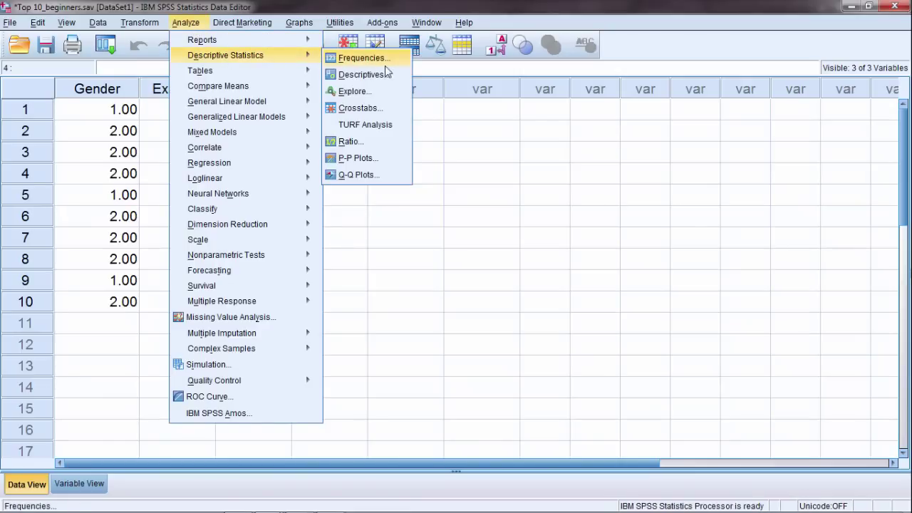
{"action": "left_click", "coordinate": [364, 74]}
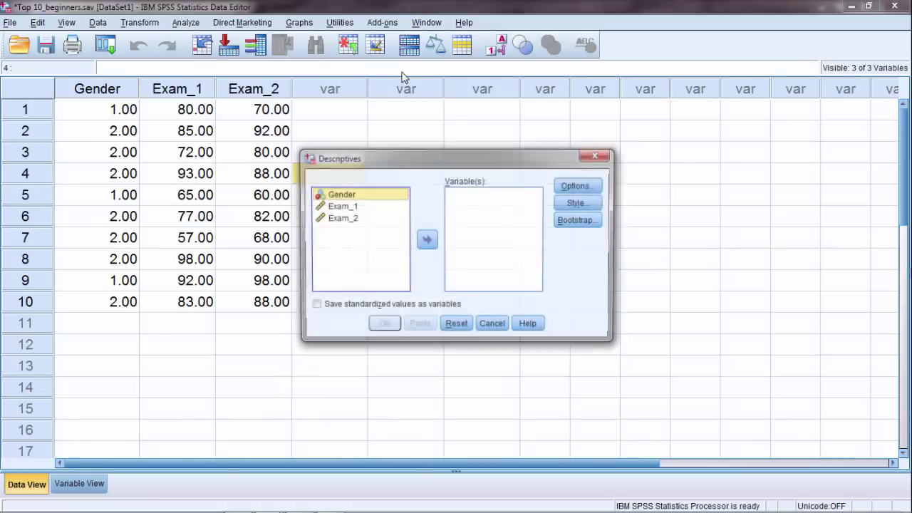
{"action": "left_click", "coordinate": [334, 206]}
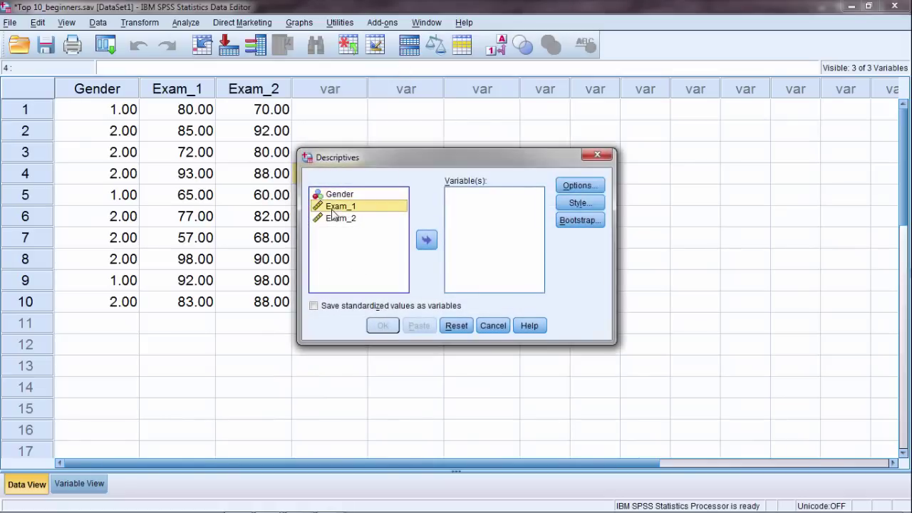
{"action": "left_click", "coordinate": [345, 220], "text": "shift"}
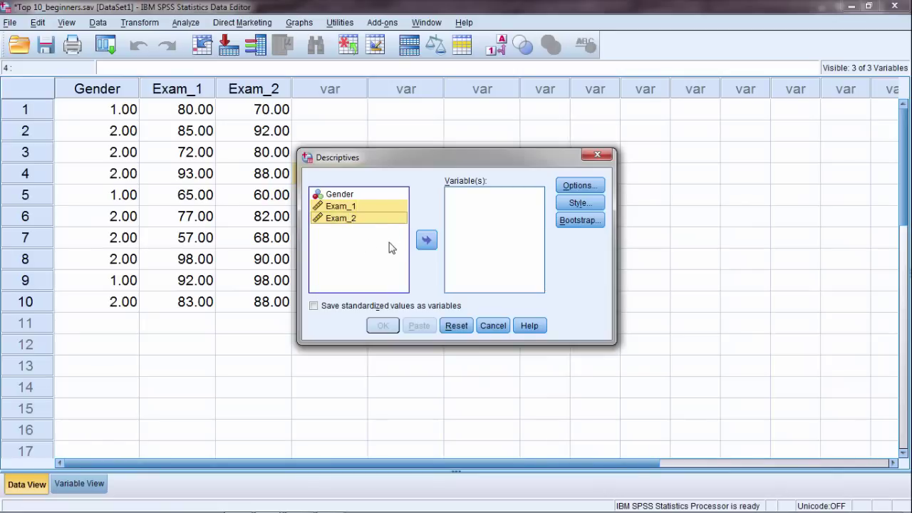
{"action": "left_click", "coordinate": [427, 241]}
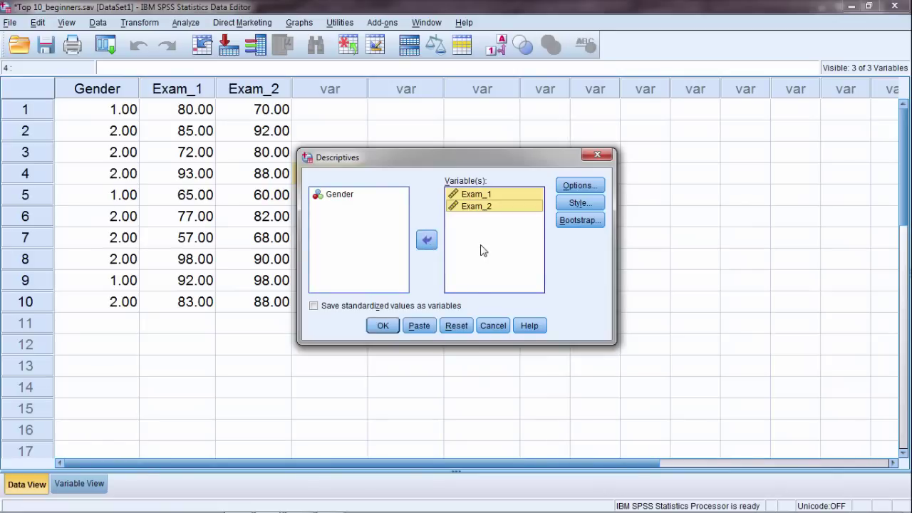
{"action": "left_click", "coordinate": [383, 326]}
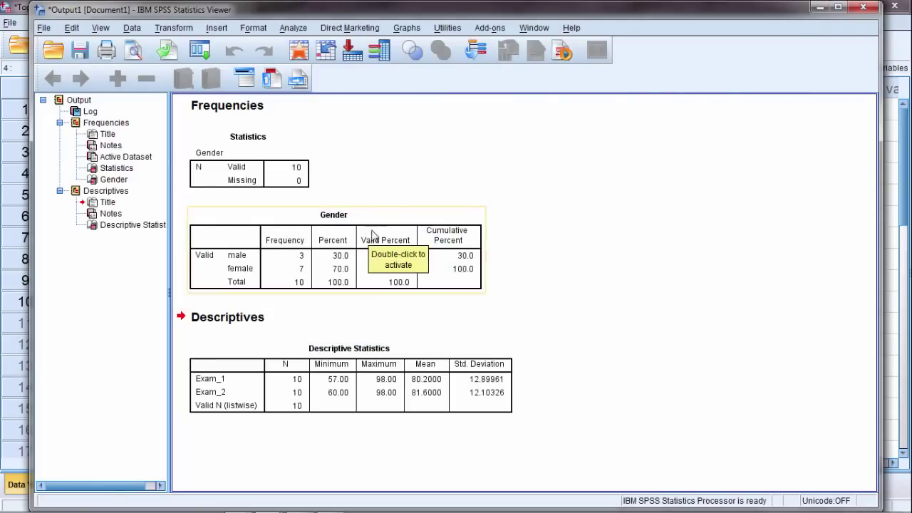
Step: Inspect the Exam_1 and Exam_2 minimums (57, 60) and maximums (98, 98)
{"action": "left_click", "coordinate": [387, 389]}
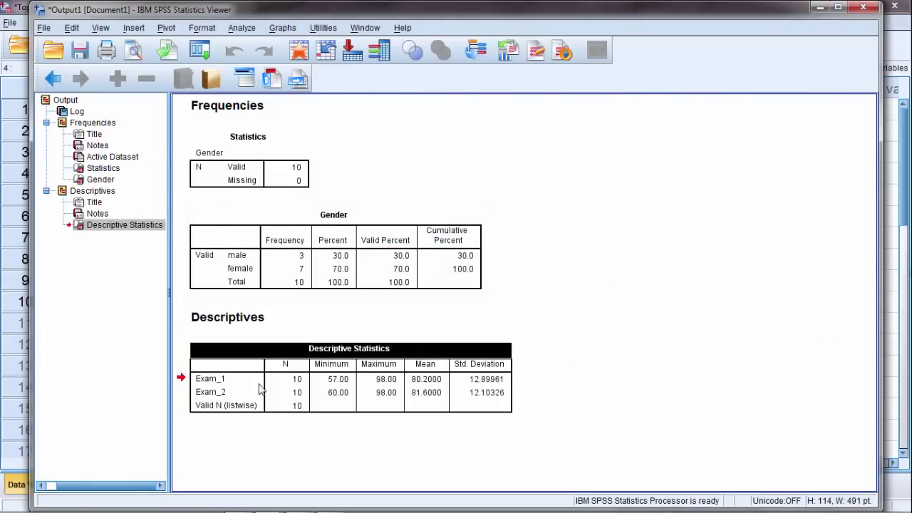
{"action": "left_click", "coordinate": [221, 378]}
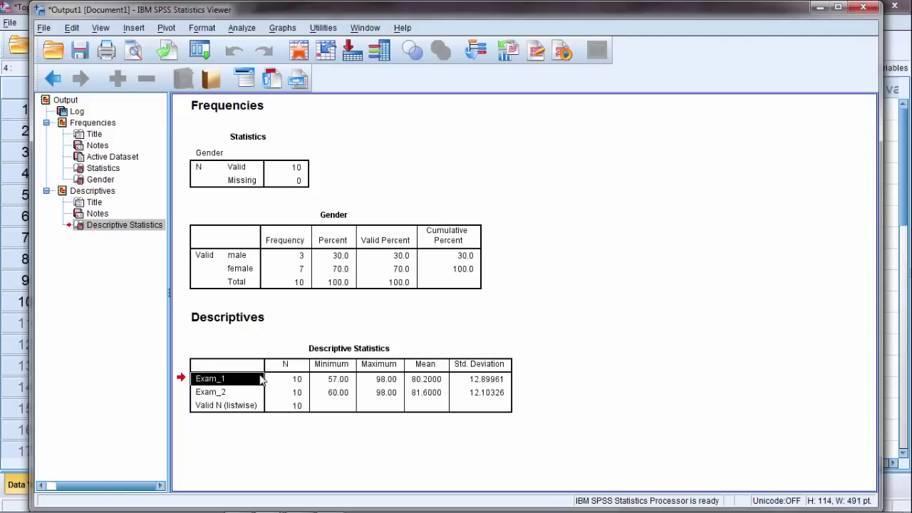
{"action": "left_click", "coordinate": [224, 394]}
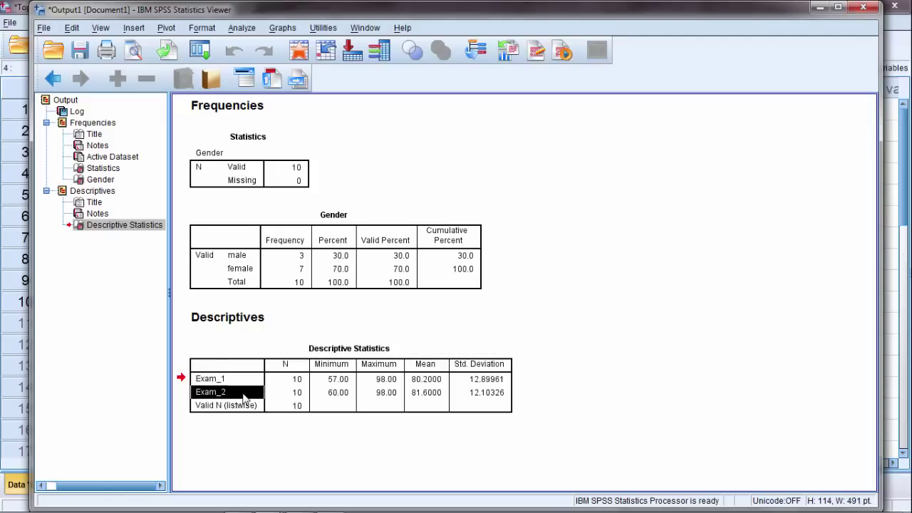
{"action": "left_click", "coordinate": [335, 380]}
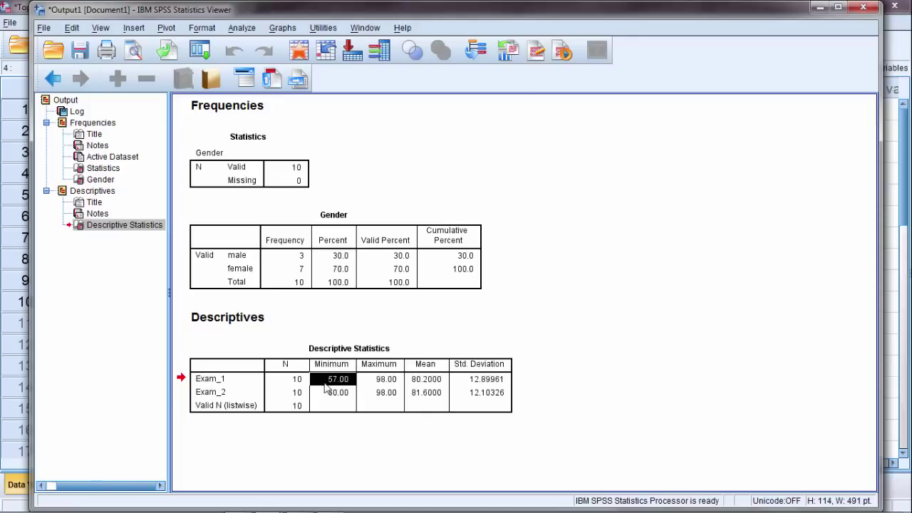
{"action": "left_click", "coordinate": [383, 382]}
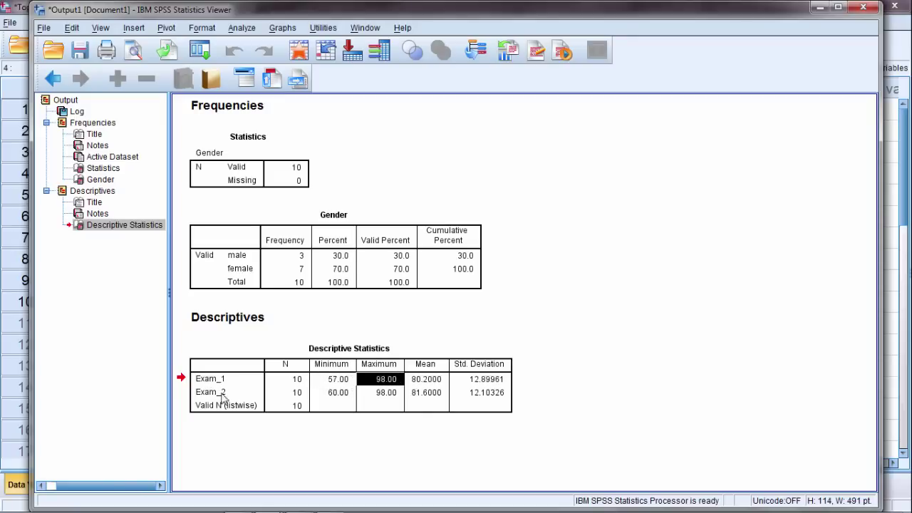
{"action": "left_click", "coordinate": [335, 397]}
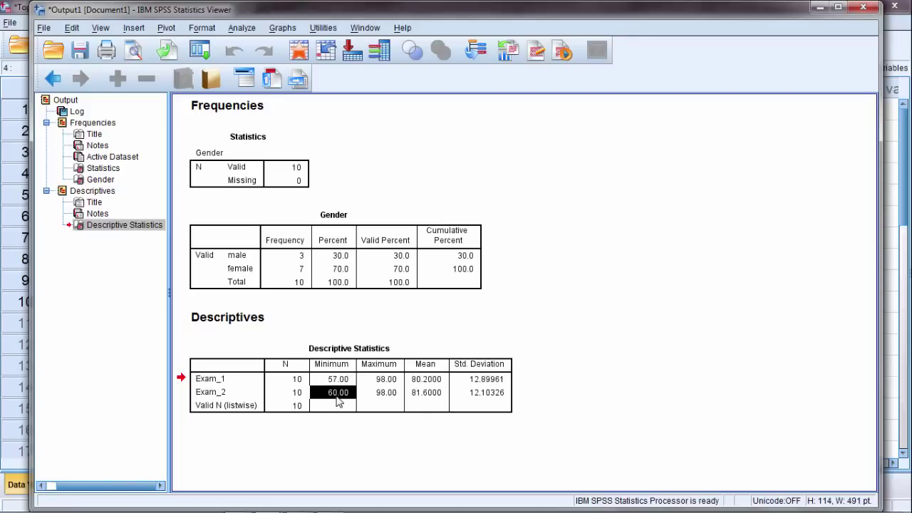
{"action": "left_click", "coordinate": [387, 397]}
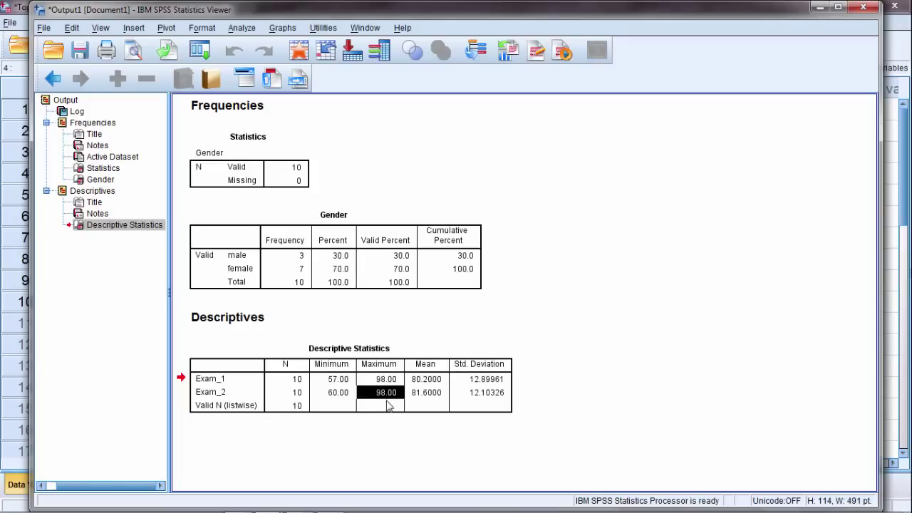
{"action": "left_click", "coordinate": [438, 409]}
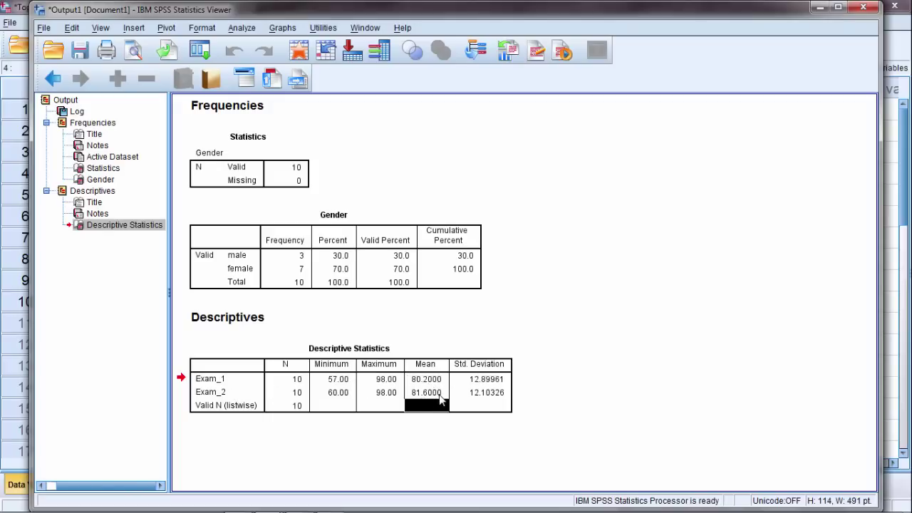
Step: Highlight the Exam_1 and Exam_2 standard deviations (12.90, 12.10), then stop editing the table
{"action": "left_click", "coordinate": [484, 384]}
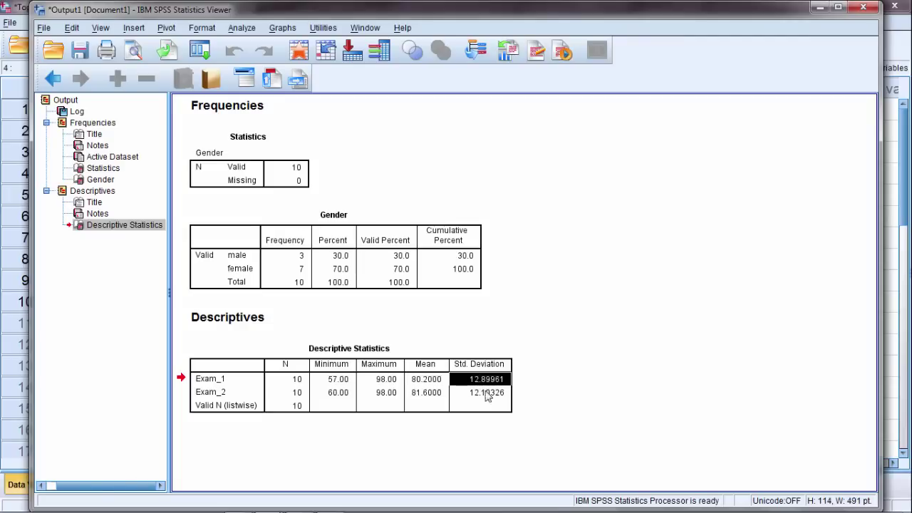
{"action": "left_click", "coordinate": [488, 385]}
{"action": "left_click", "coordinate": [492, 392]}
{"action": "left_click", "coordinate": [220, 384]}
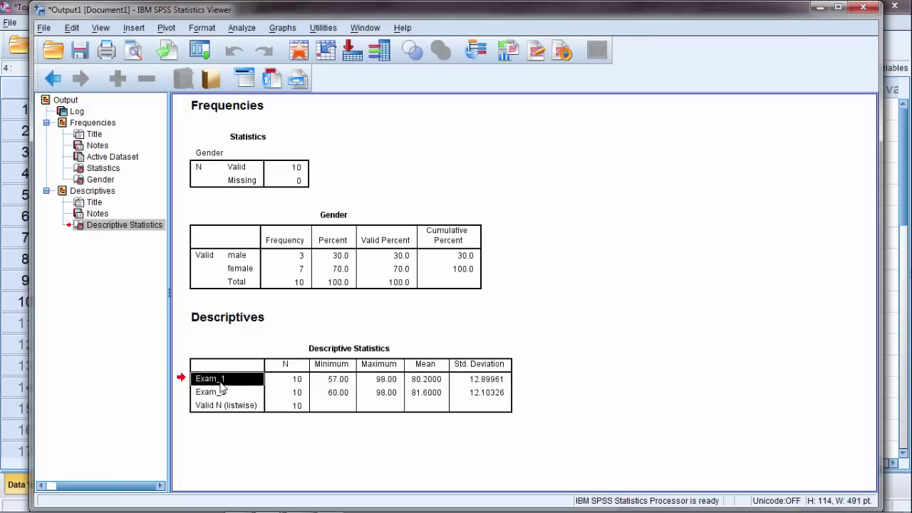
{"action": "left_click", "coordinate": [492, 385]}
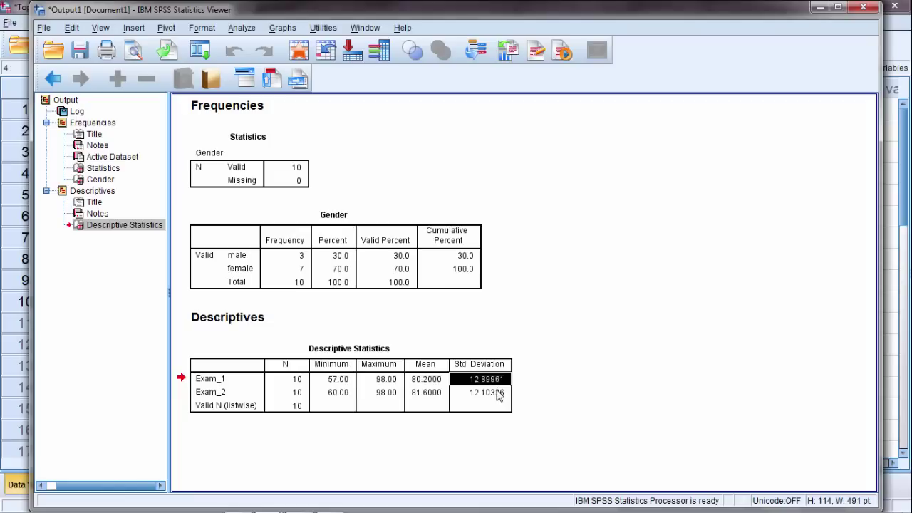
{"action": "left_click", "coordinate": [498, 393]}
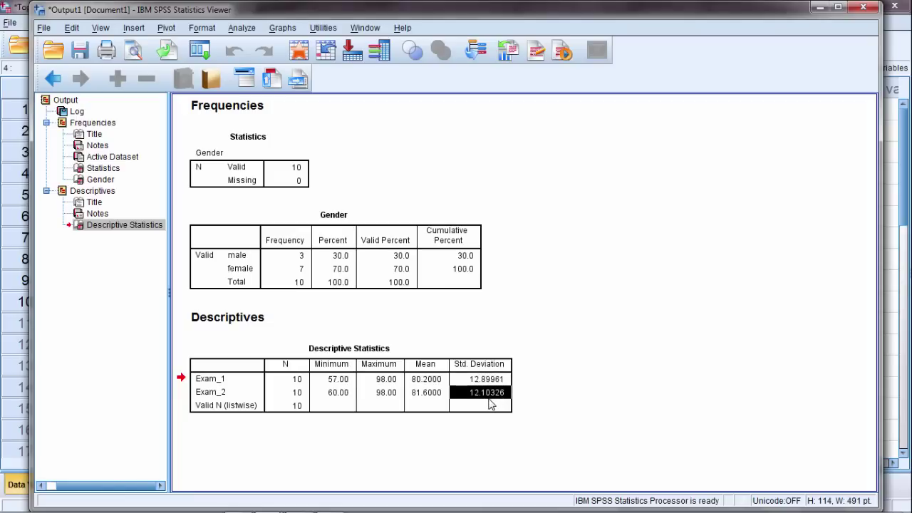
{"action": "left_click_drag", "start_coordinate": [493, 385], "coordinate": [492, 396]}
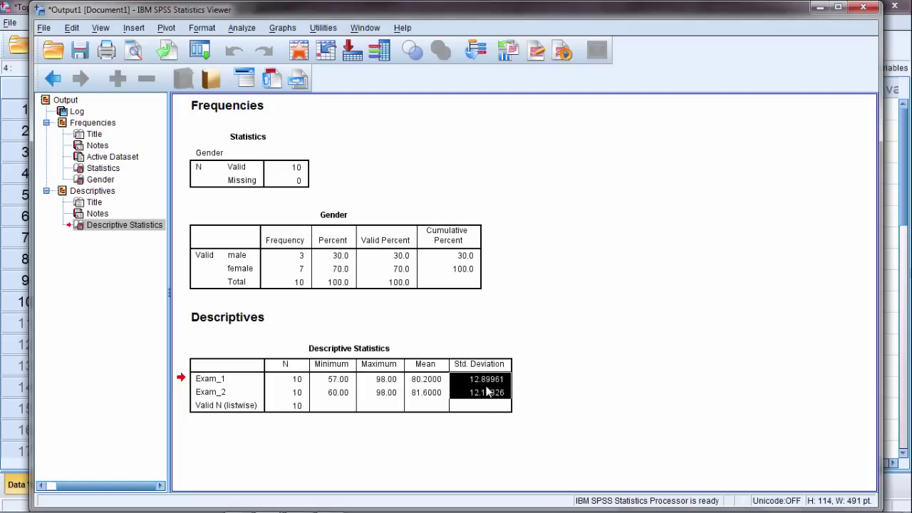
{"action": "left_click", "coordinate": [523, 403]}
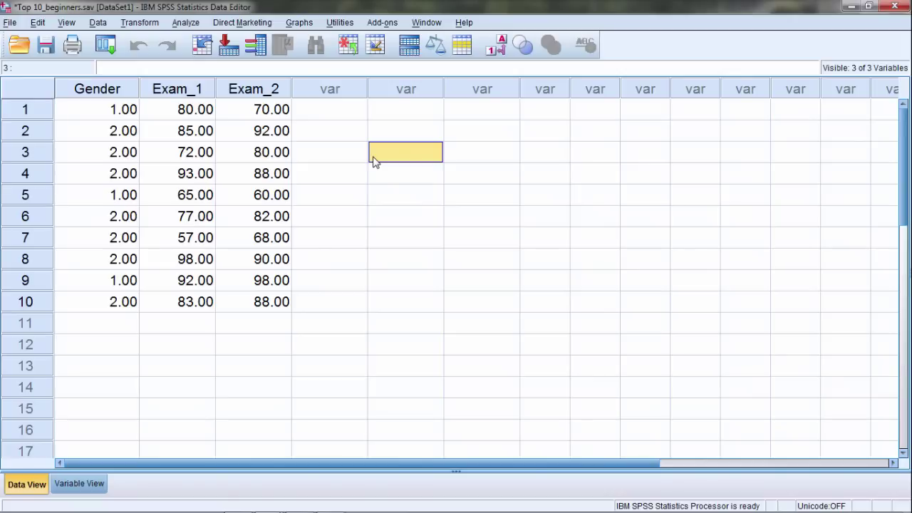
Step: From the data sheet, open Analyze > Correlate > Bivariate, with Pearson checked
{"action": "left_click", "coordinate": [329, 173]}
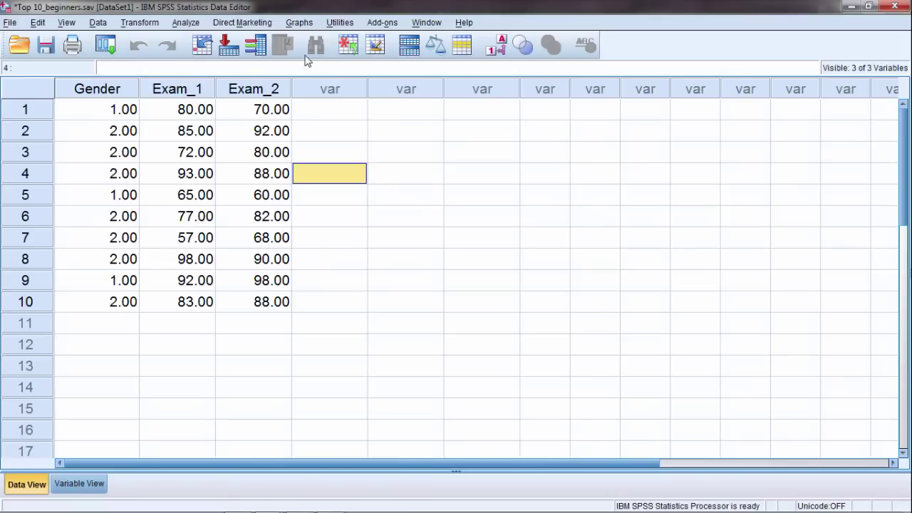
{"action": "left_click", "coordinate": [185, 25]}
{"action": "mouse_move", "coordinate": [205, 147]}
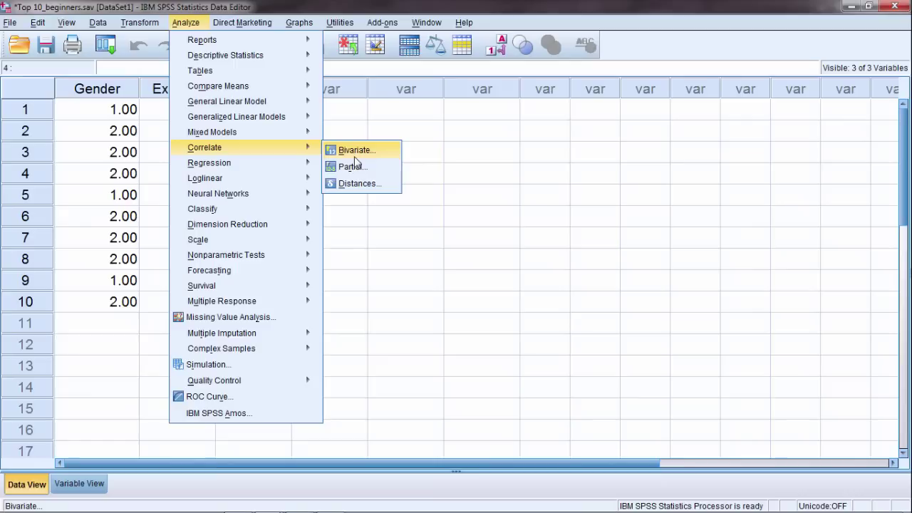
{"action": "left_click", "coordinate": [380, 159]}
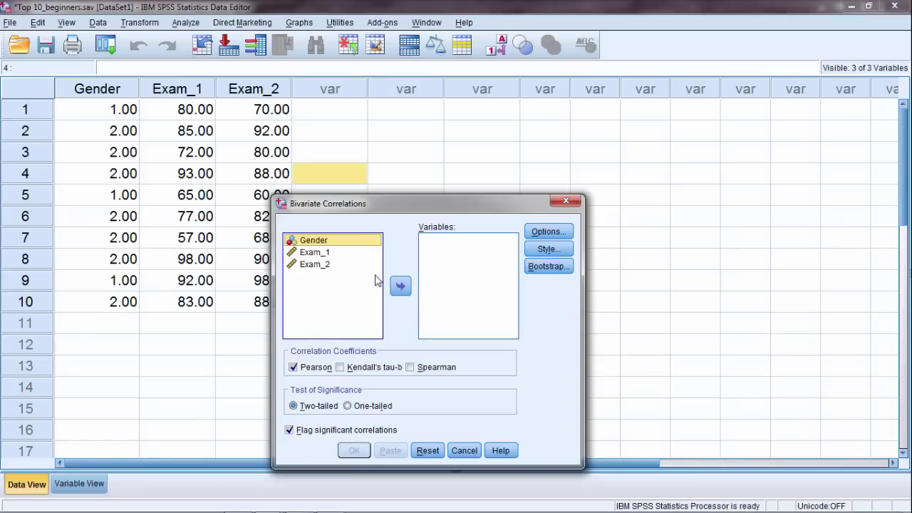
Step: Correlate Exam_1 with Exam_2, giving a Pearson r of .819 (p = .004)
{"action": "left_click", "coordinate": [344, 256]}
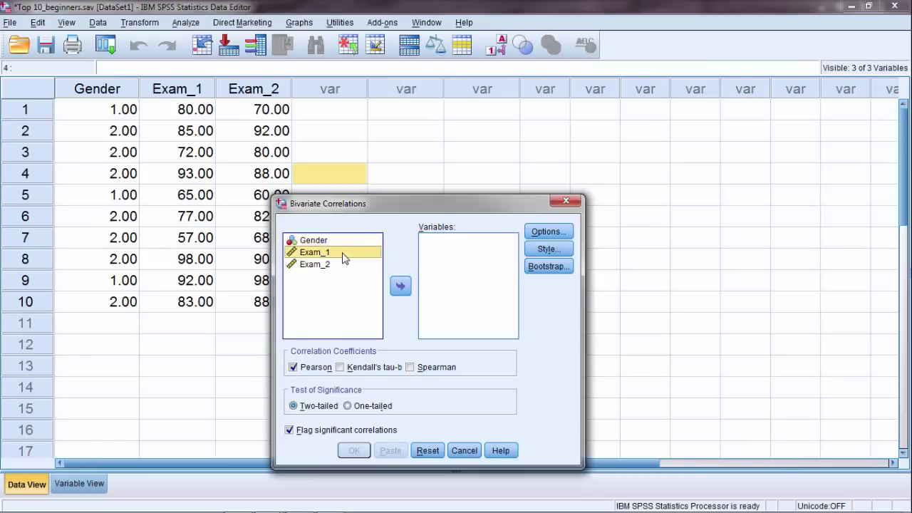
{"action": "left_click", "coordinate": [333, 266], "text": "shift"}
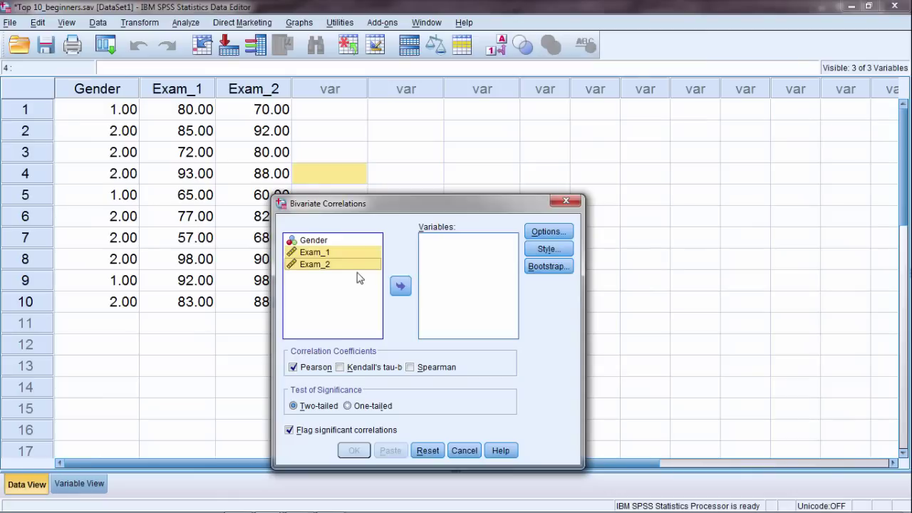
{"action": "left_click", "coordinate": [400, 286]}
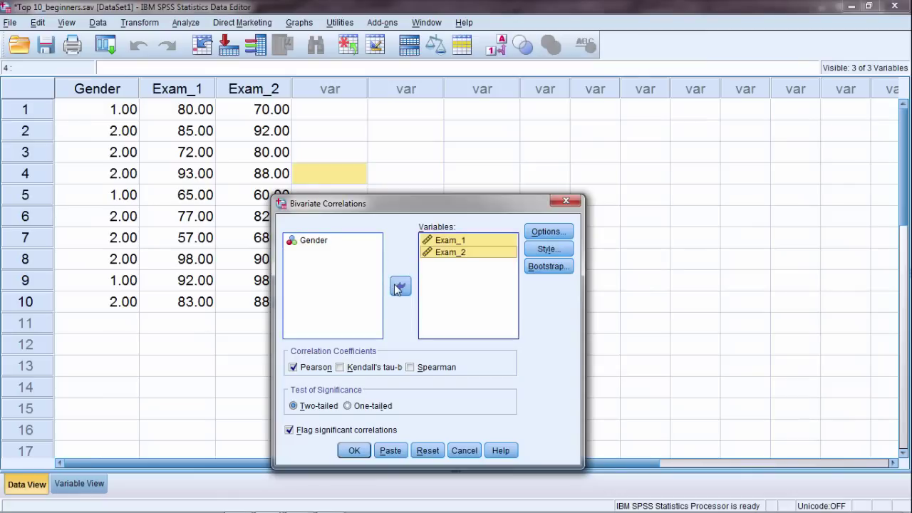
{"action": "left_click", "coordinate": [354, 451]}
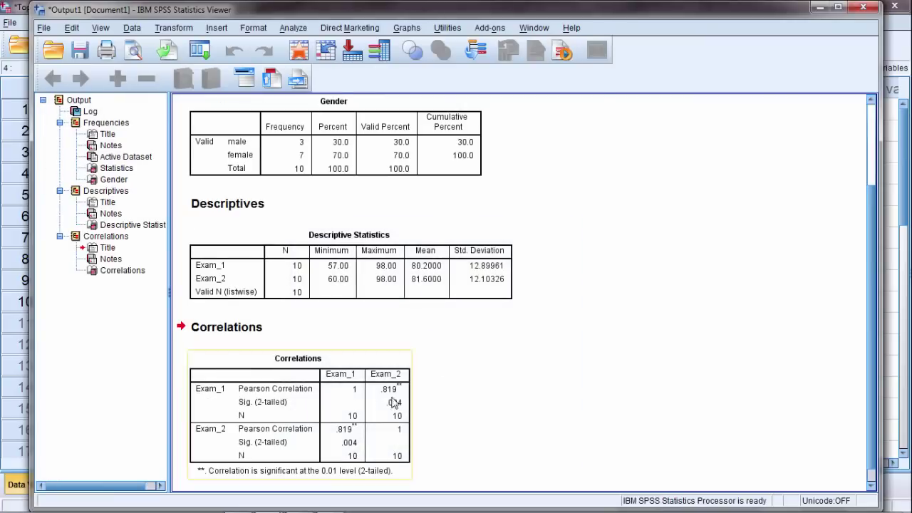
Step: Inspect the .819 cell in the Correlations table, then go back to the data
{"action": "scroll", "coordinate": [544, 378], "scroll_direction": "down", "scroll_amount": 1}
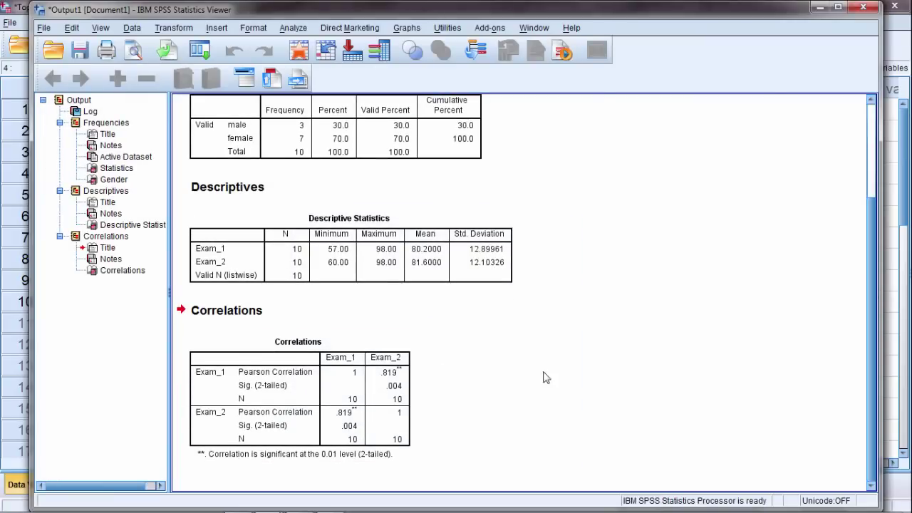
{"action": "left_click", "coordinate": [253, 346]}
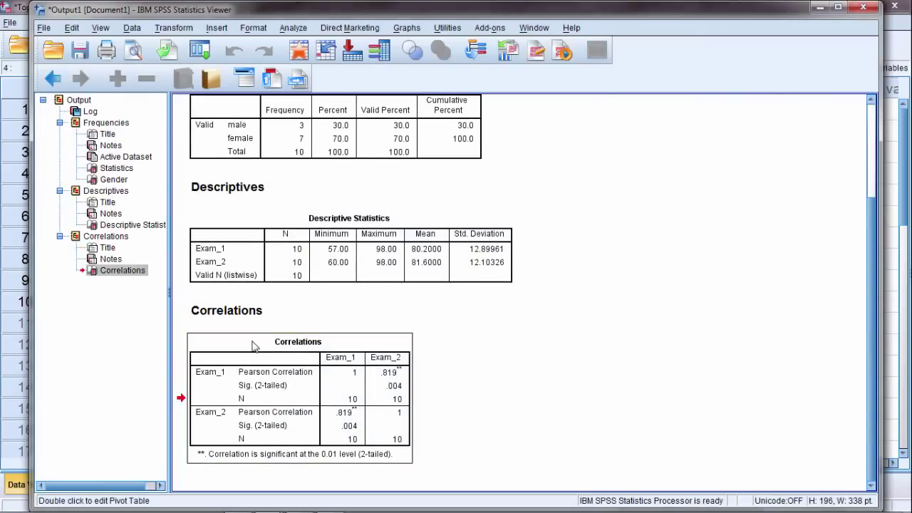
{"action": "double_click", "coordinate": [253, 346]}
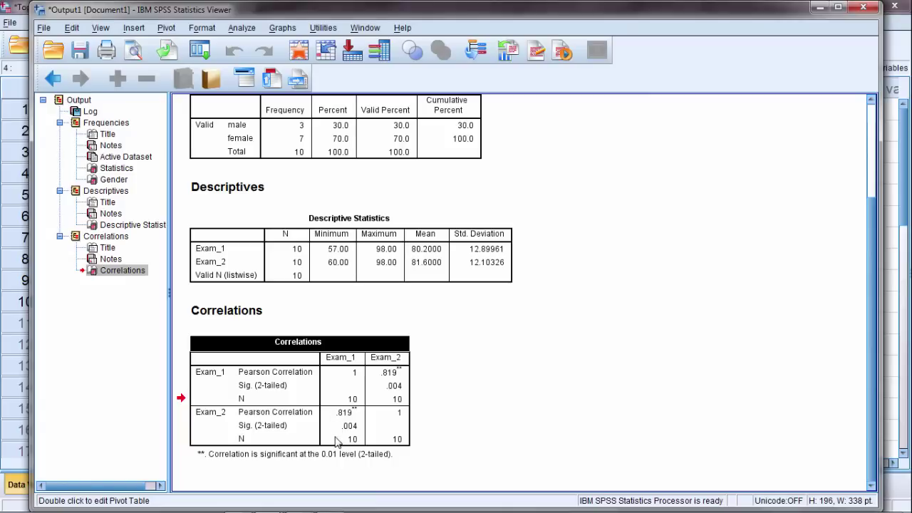
{"action": "left_click", "coordinate": [392, 378]}
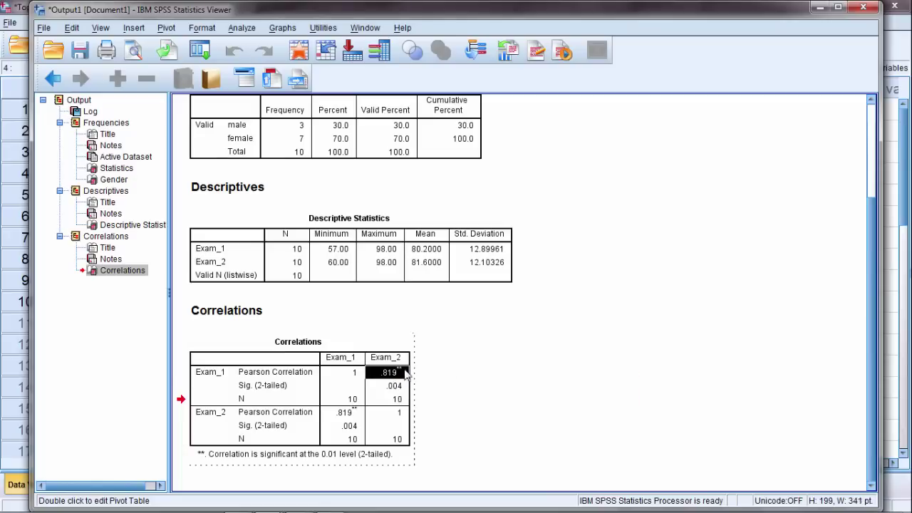
{"action": "left_click", "coordinate": [425, 362]}
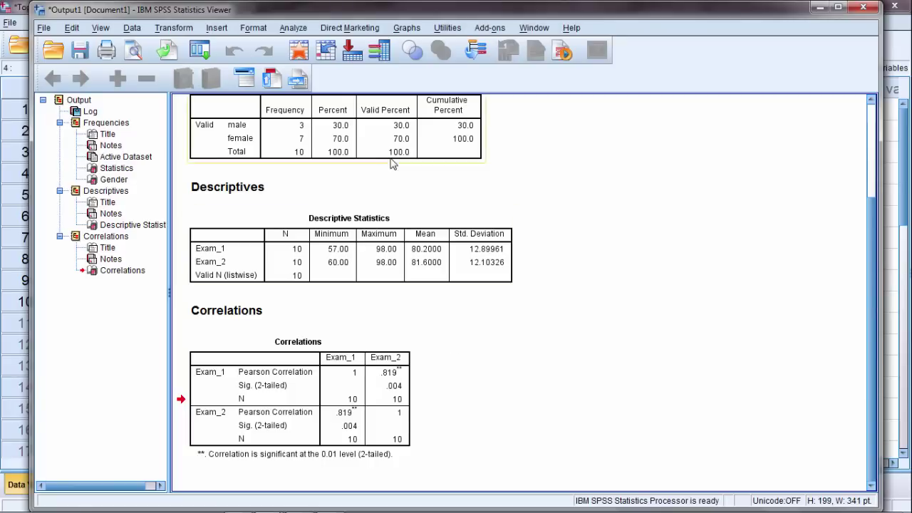
{"action": "left_click", "coordinate": [298, 50]}
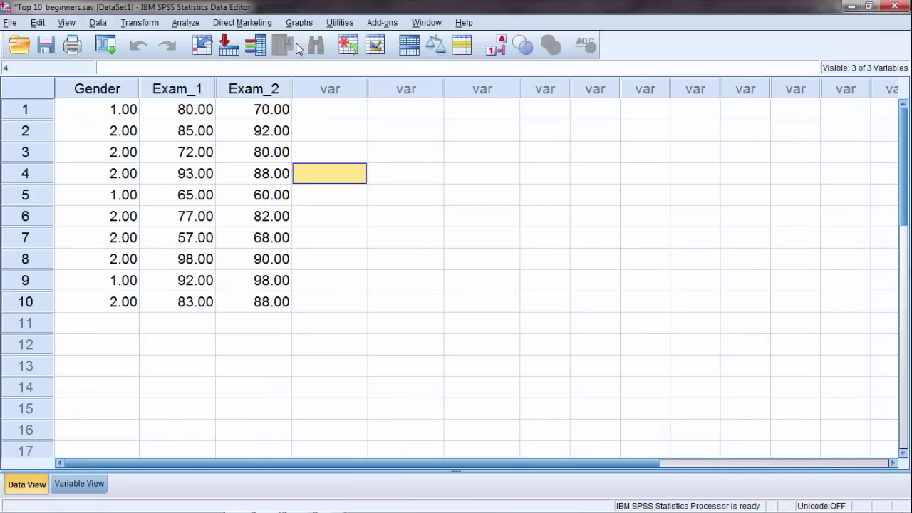
Step: Highlight the Exam_1 and Exam_2 score columns, then bring the Output1 Viewer forward
{"action": "left_click", "coordinate": [198, 93]}
{"action": "left_click", "coordinate": [246, 94]}
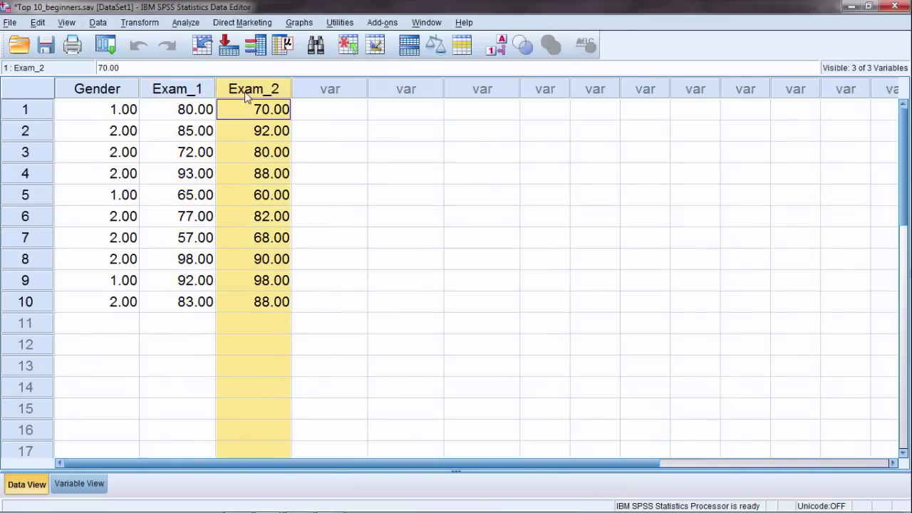
{"action": "left_click", "coordinate": [192, 91]}
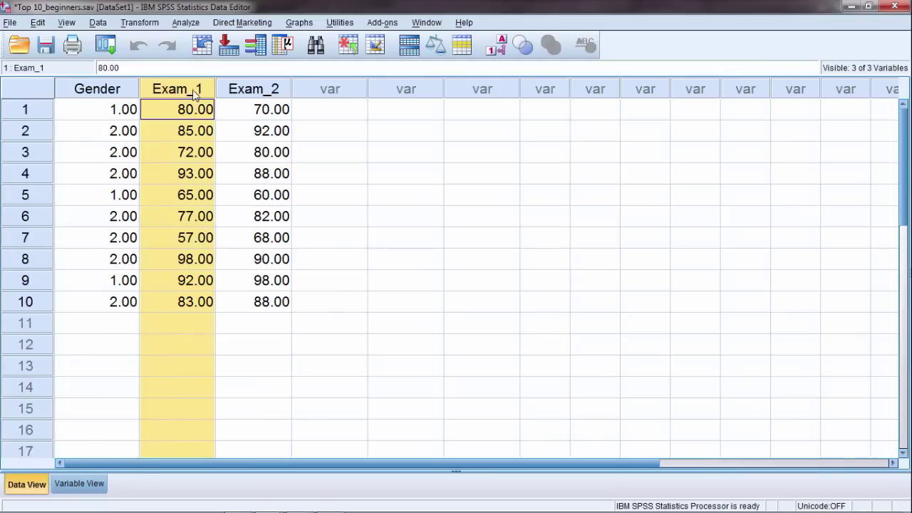
{"action": "left_click", "coordinate": [245, 92]}
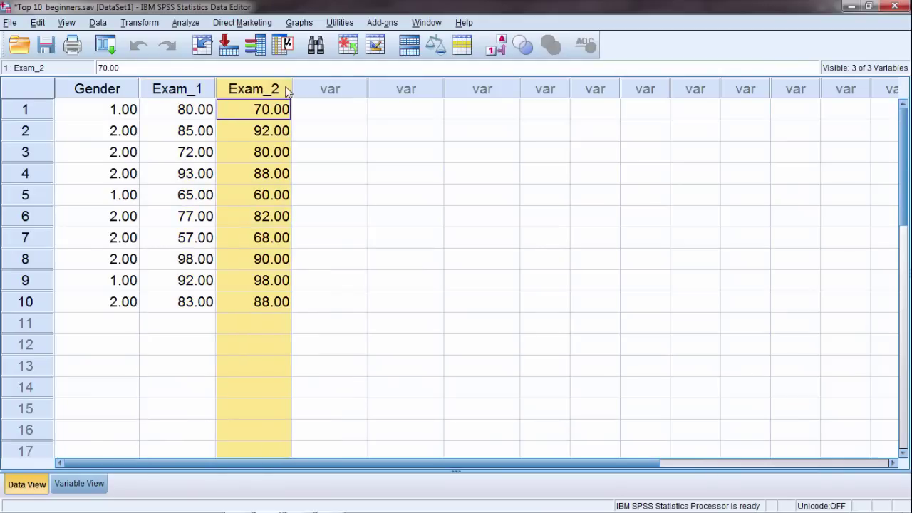
{"action": "left_click", "coordinate": [429, 23]}
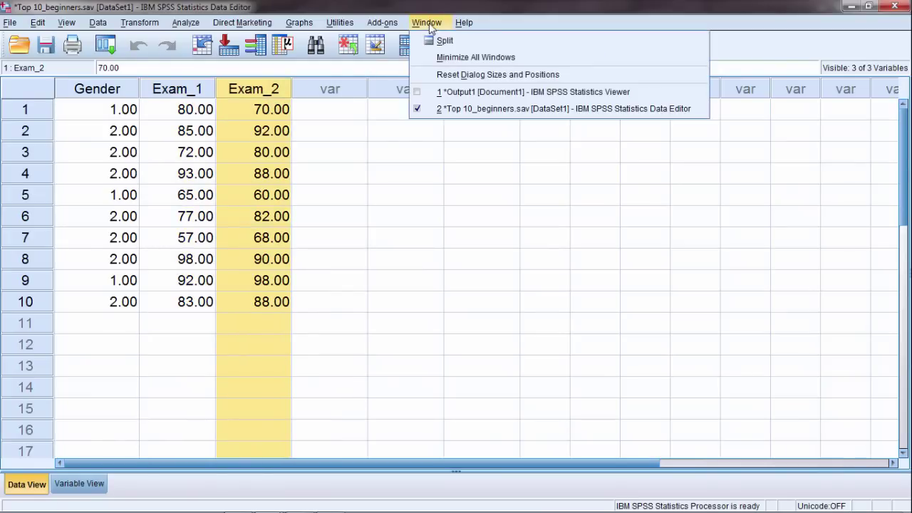
{"action": "left_click", "coordinate": [446, 92]}
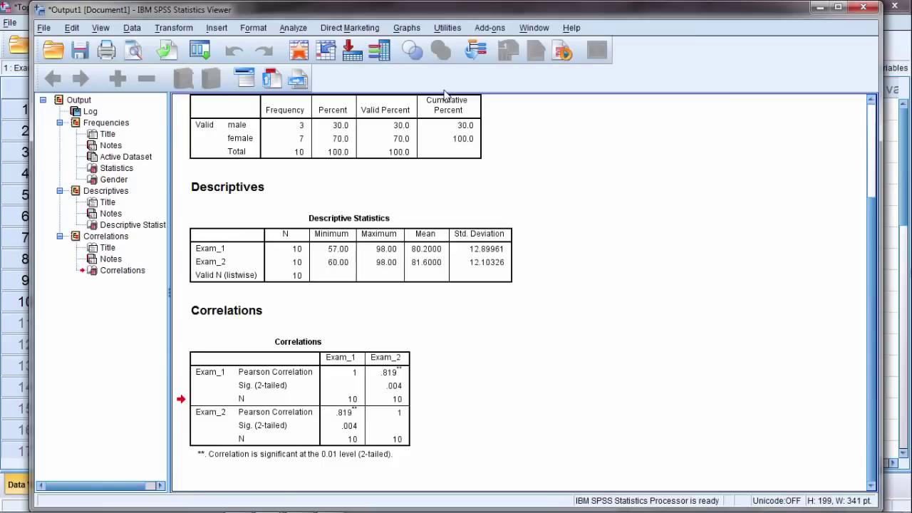